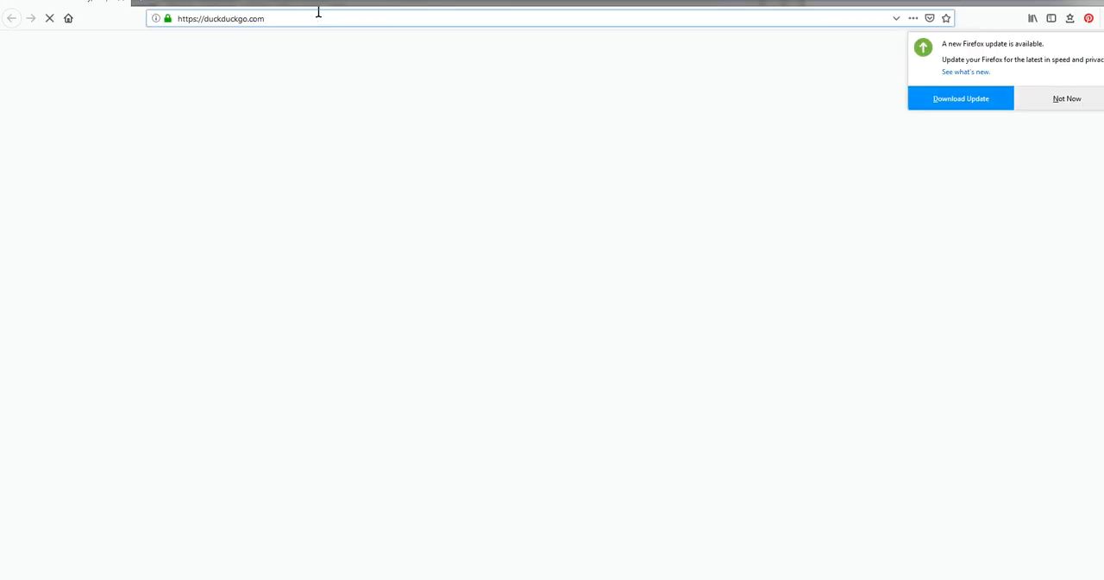
Step: Open the metroemb.com website in the browser and dismiss the Firefox update offer
{"action": "type", "text": "met"}
{"action": "double_click", "coordinate": [329, 12]}
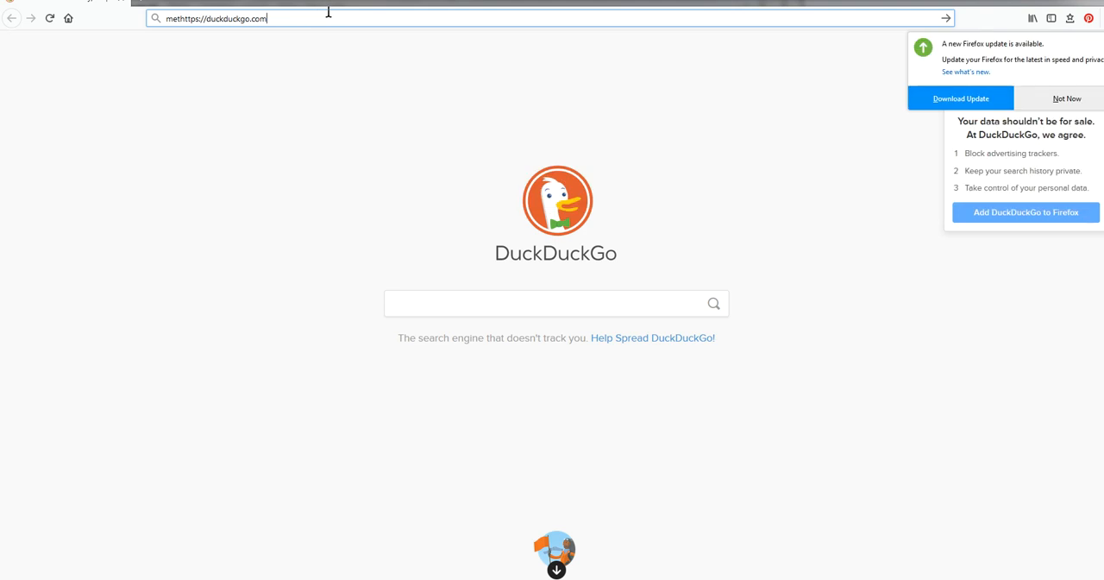
{"action": "key", "text": "ctrl+a"}
{"action": "type", "text": "metr"}
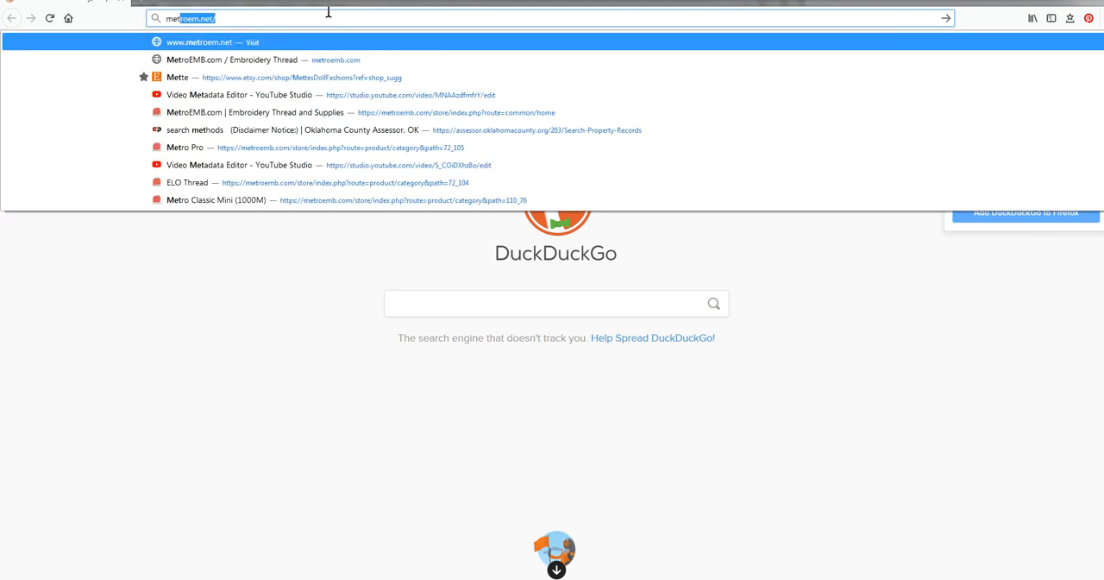
{"action": "type", "text": "oemb.com"}
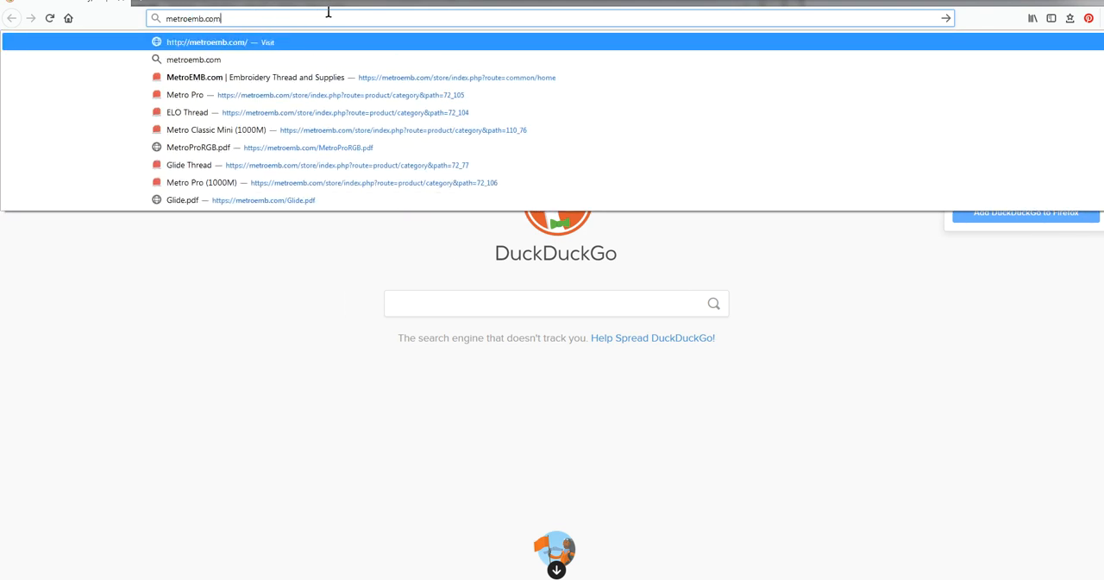
{"action": "key", "text": "Return"}
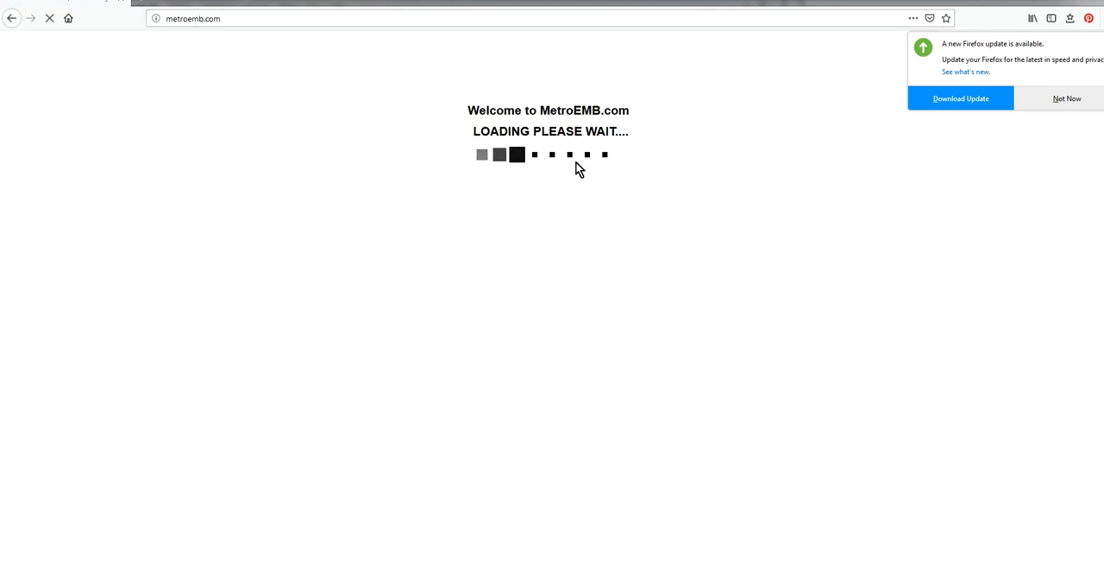
{"action": "left_click", "coordinate": [1066, 98]}
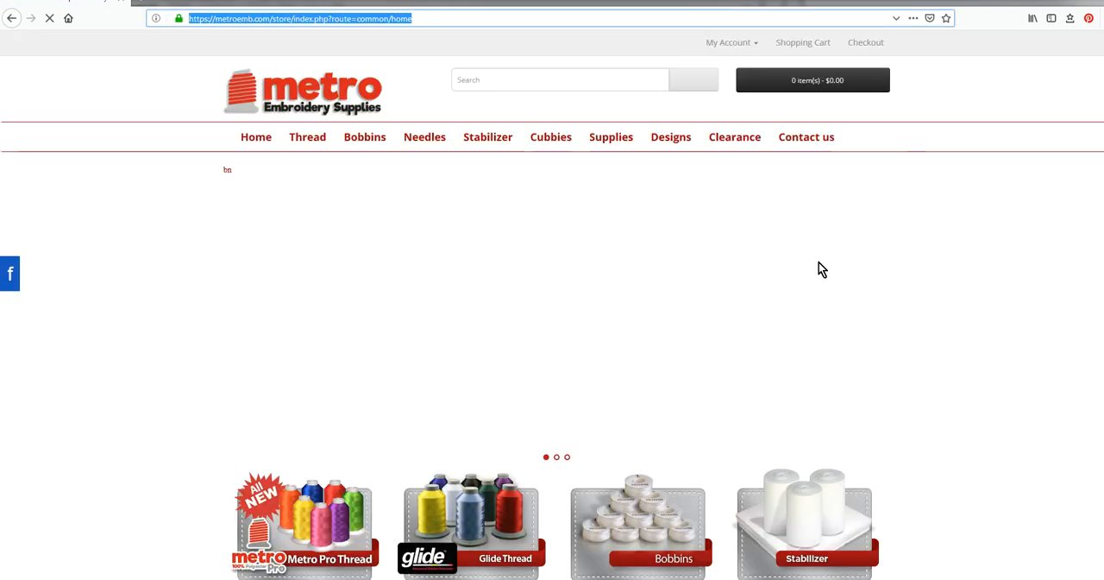
Step: Go to the Metro Pro thread category and open the PDF with its RGB codes and names
{"action": "mouse_move", "coordinate": [317, 142]}
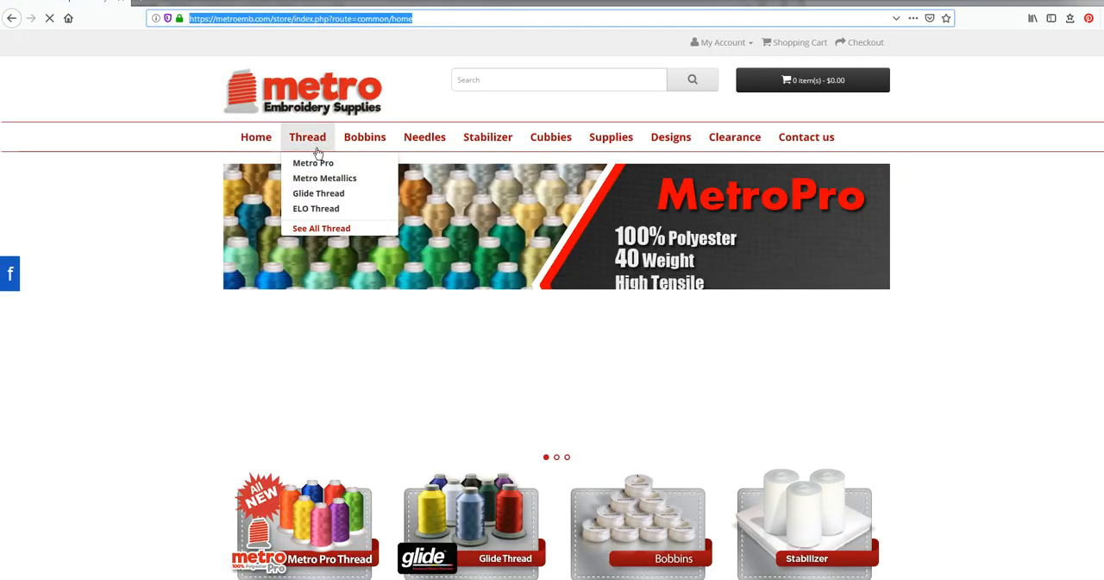
{"action": "left_click", "coordinate": [316, 169]}
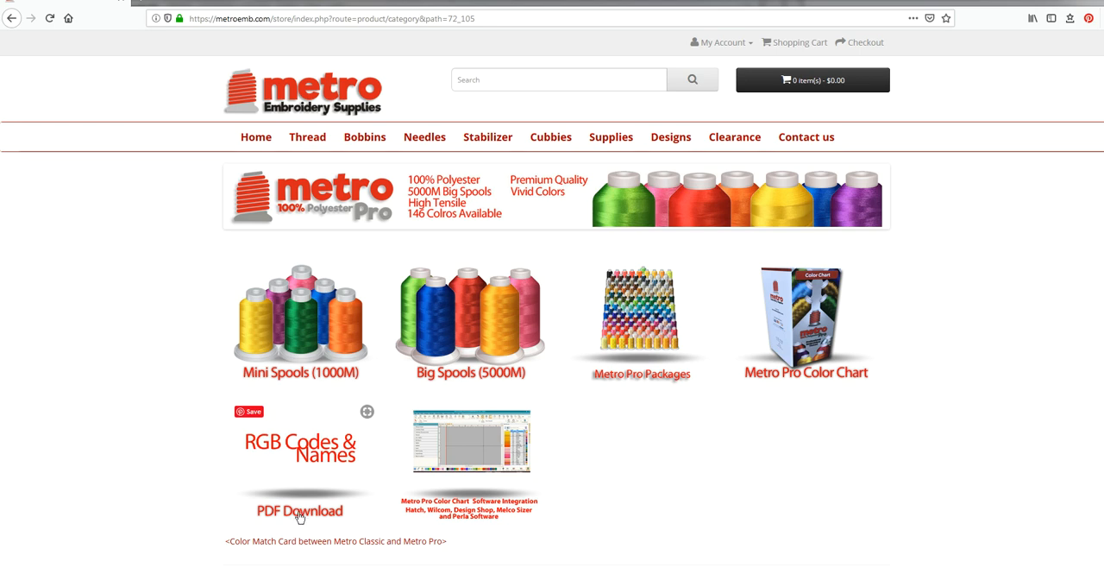
{"action": "left_click", "coordinate": [300, 515]}
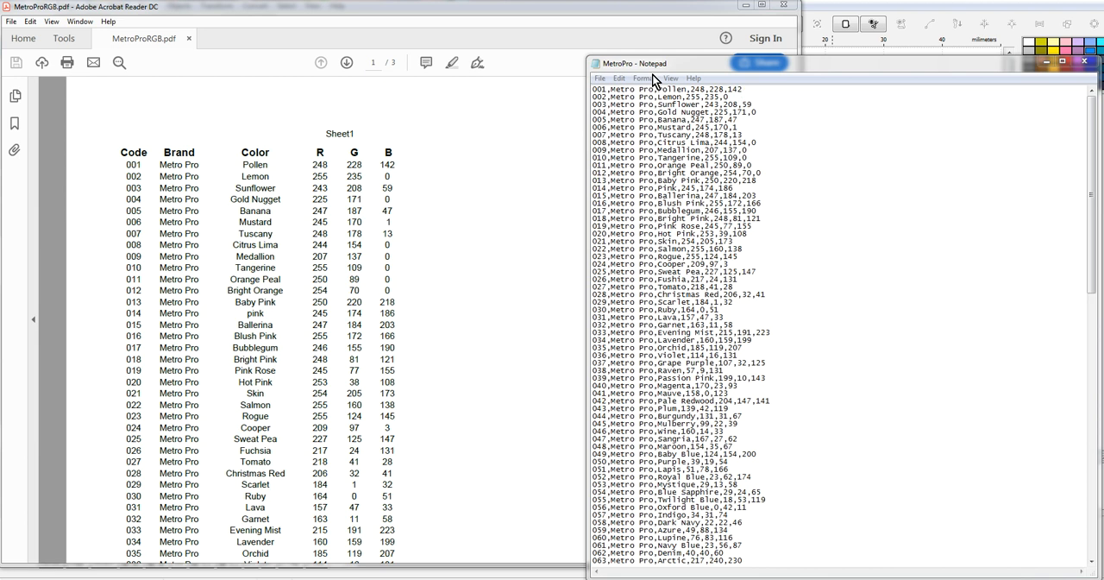
{"action": "left_click", "coordinate": [600, 78]}
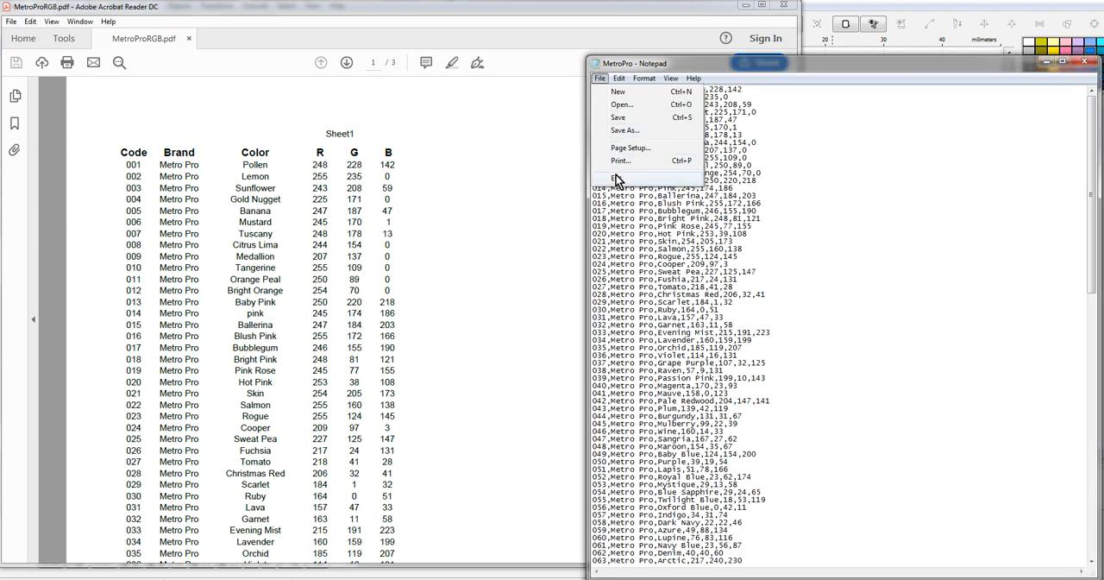
{"action": "left_click", "coordinate": [624, 130]}
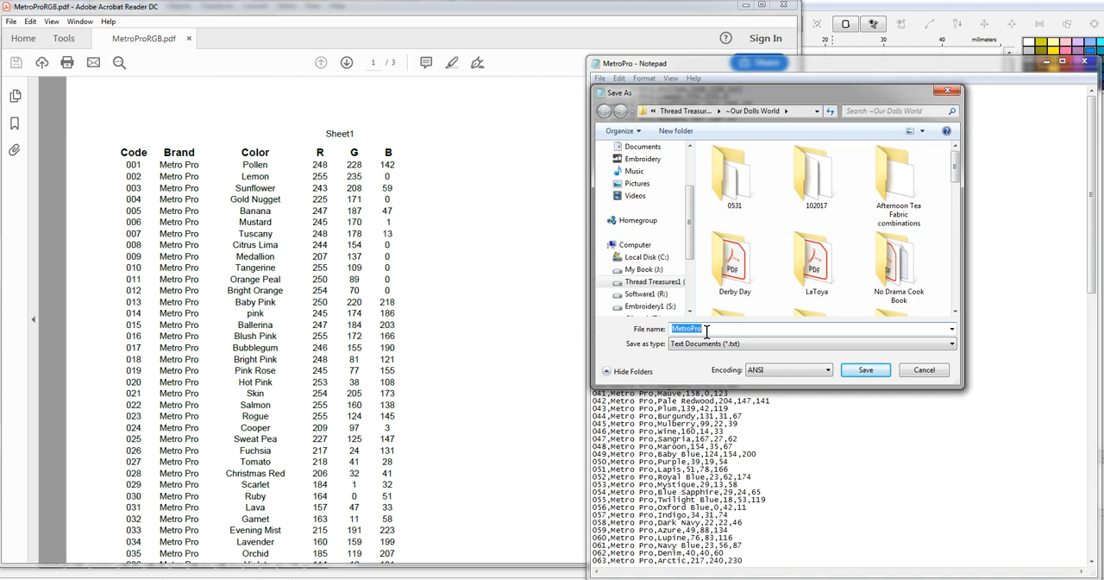
{"action": "left_click", "coordinate": [940, 372]}
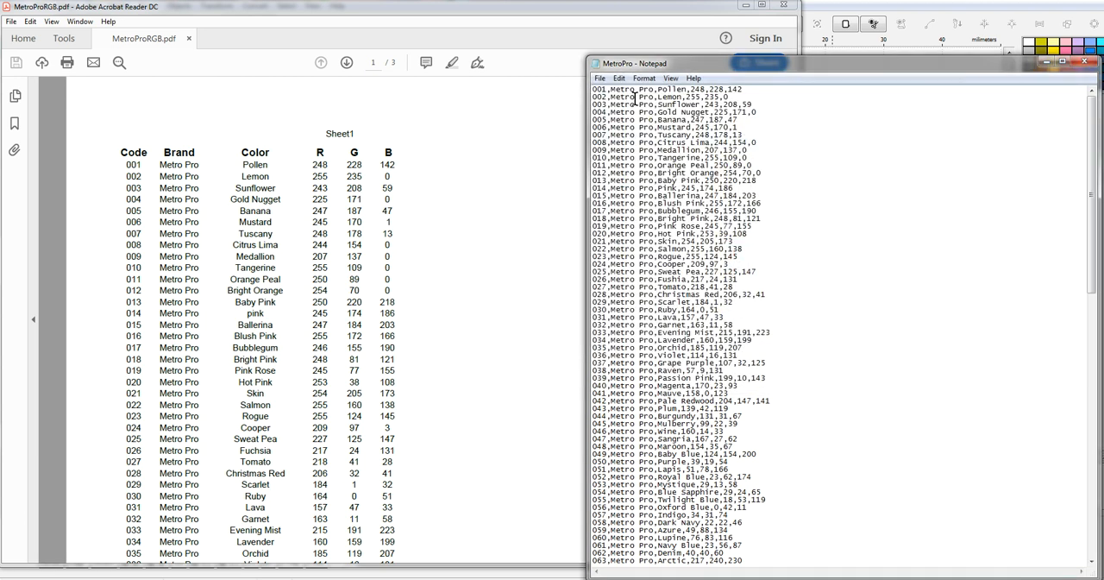
Step: Try to save the MetroPro text file in Program Files > EMBIRD64 > CHARTS on the Software1 (R:) drive, declining to replace the existing file
{"action": "left_click", "coordinate": [599, 78]}
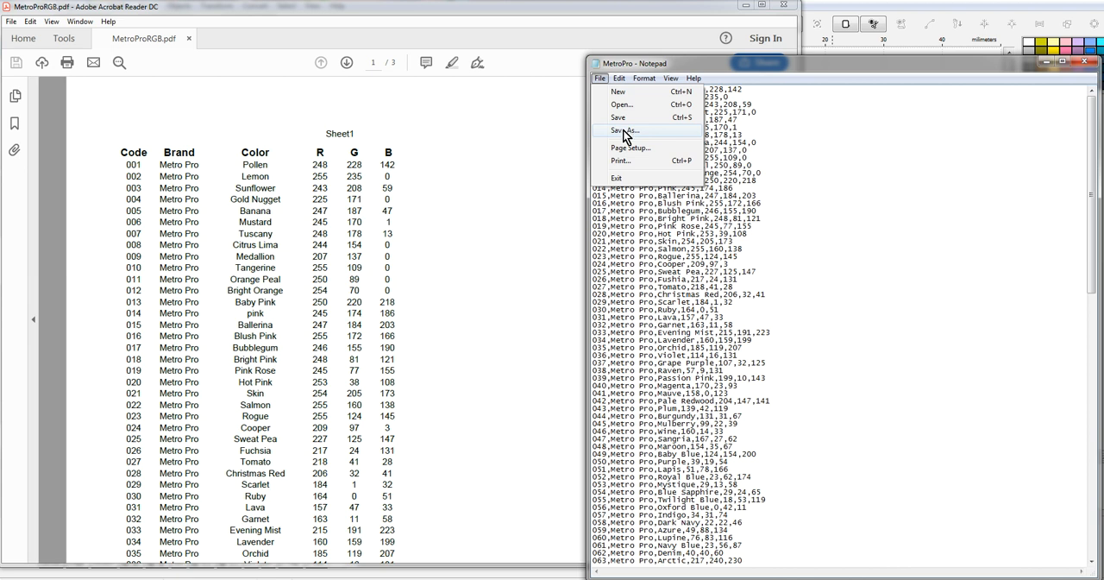
{"action": "left_click", "coordinate": [627, 135]}
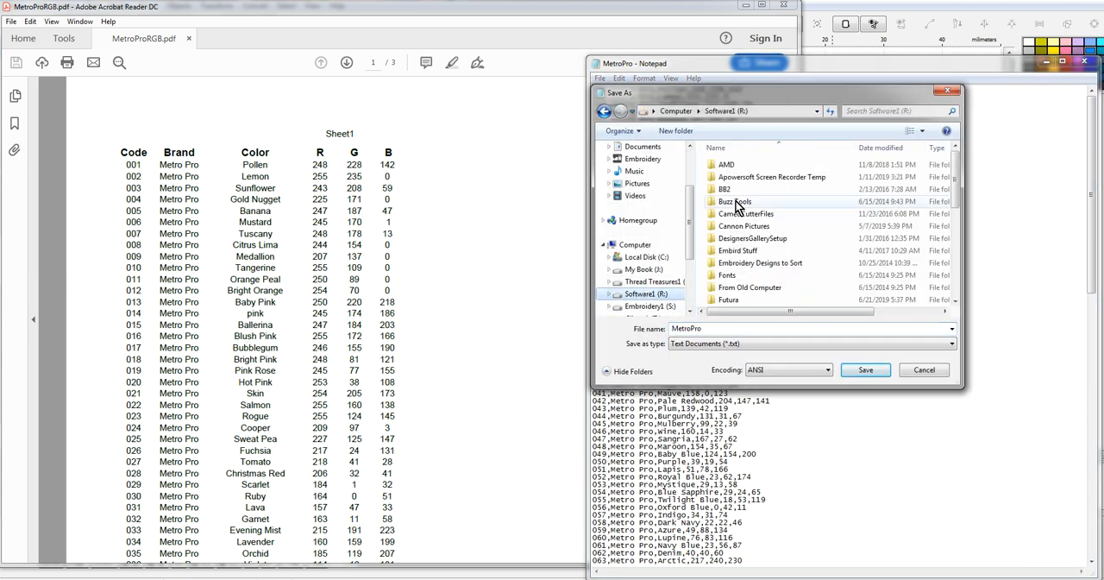
{"action": "scroll", "coordinate": [778, 240], "scroll_direction": "down", "scroll_amount": 3}
{"action": "left_click", "coordinate": [778, 240]}
{"action": "scroll", "coordinate": [781, 239], "scroll_direction": "down", "scroll_amount": 5}
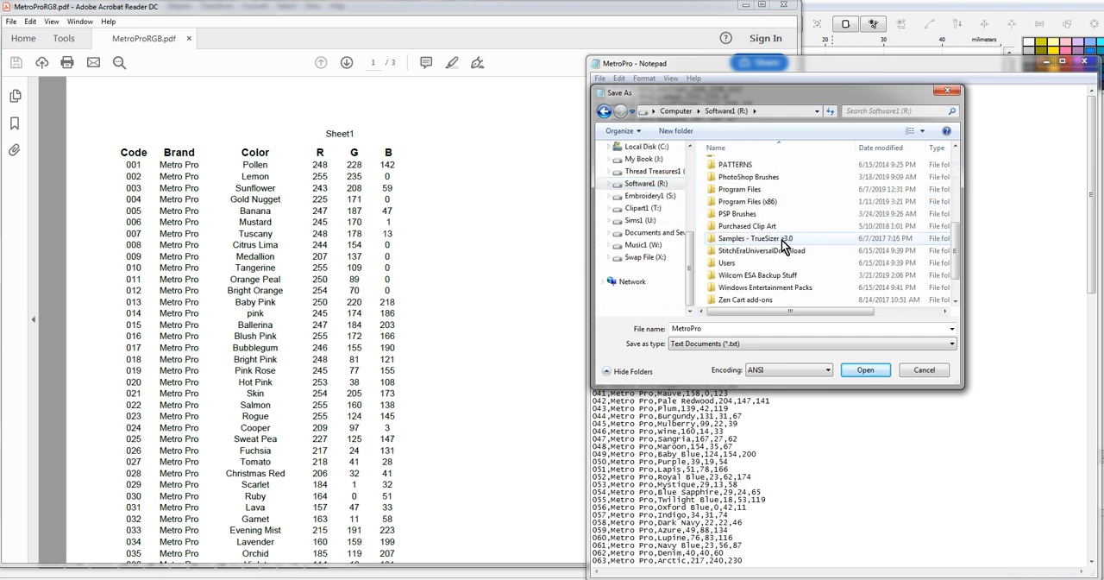
{"action": "double_click", "coordinate": [759, 190]}
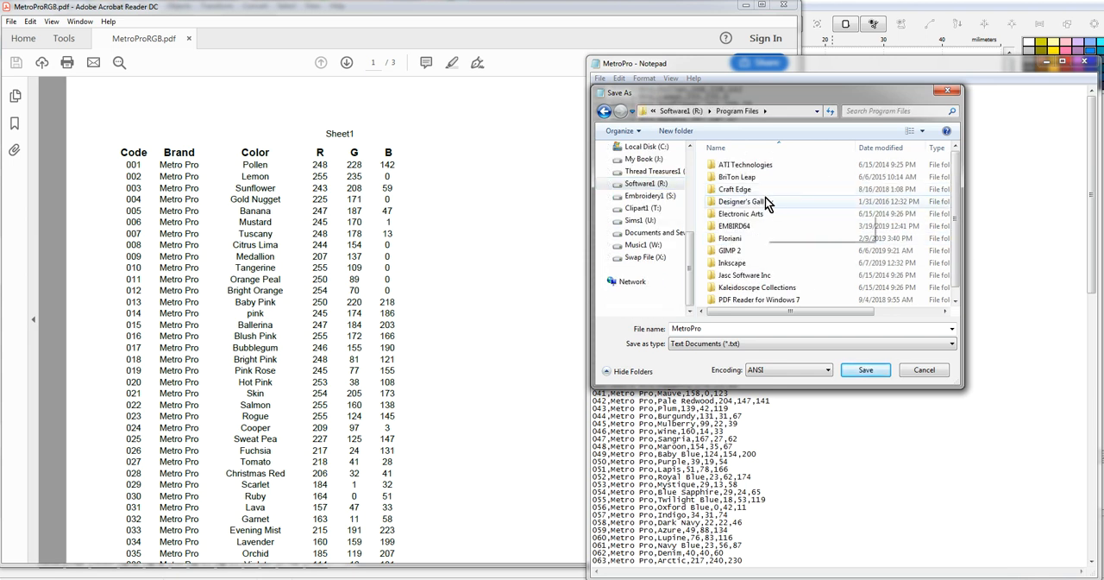
{"action": "double_click", "coordinate": [739, 225]}
{"action": "double_click", "coordinate": [744, 188]}
{"action": "scroll", "coordinate": [752, 224], "scroll_direction": "down", "scroll_amount": 3}
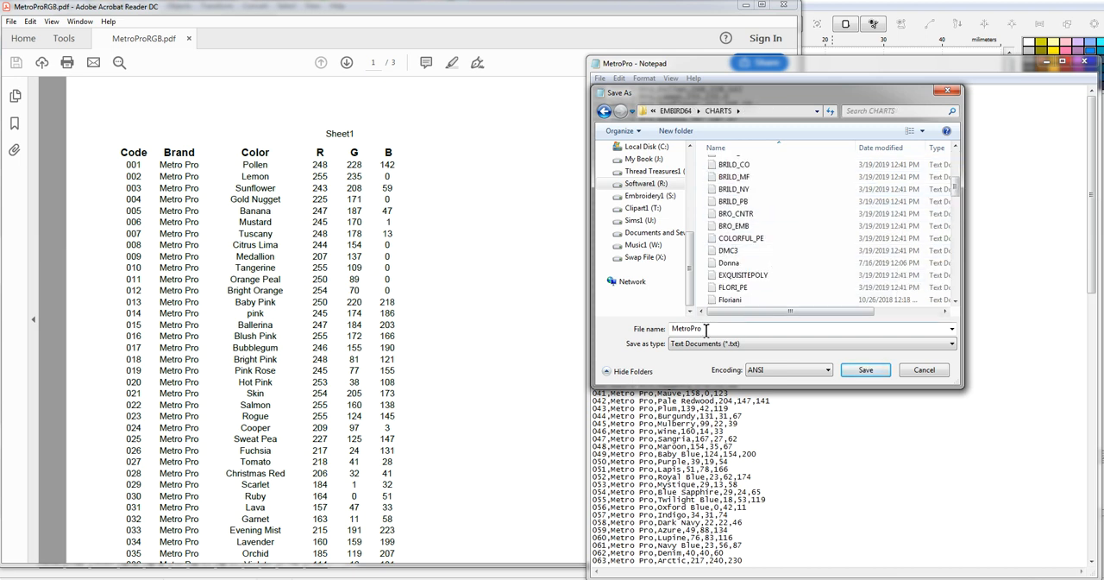
{"action": "left_click", "coordinate": [865, 371]}
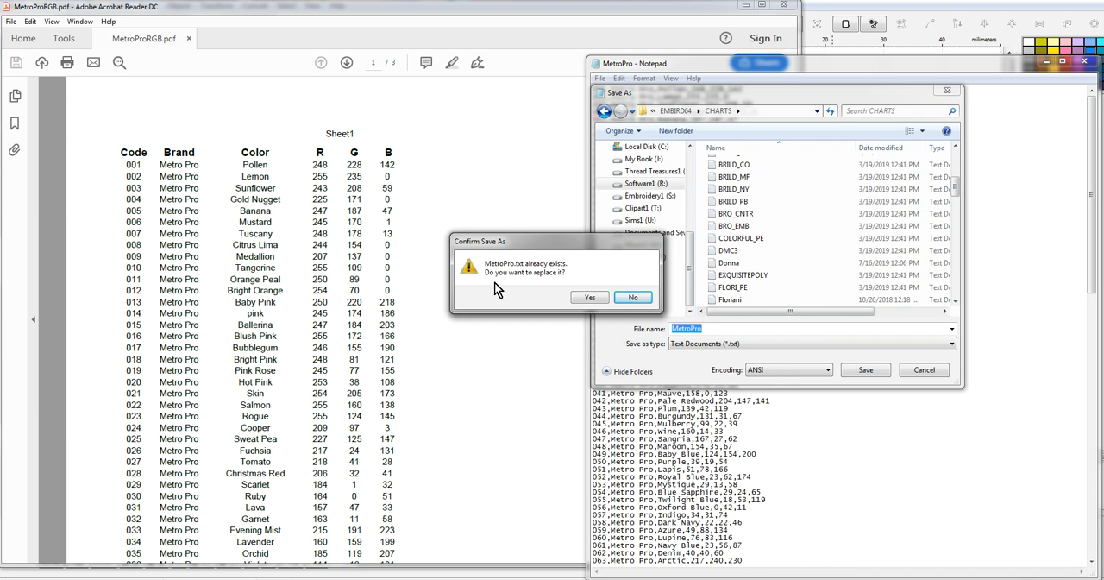
{"action": "left_click", "coordinate": [636, 298]}
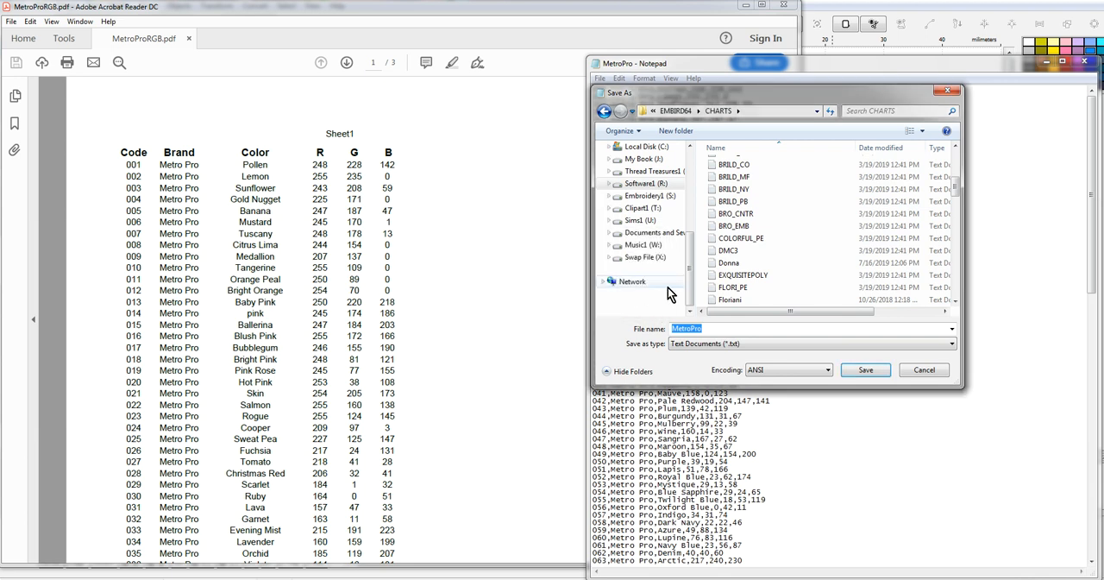
Step: Locate the existing MetroPro file in the CHARTS folder and leave the save dialog without saving
{"action": "left_click", "coordinate": [827, 263]}
{"action": "scroll", "coordinate": [827, 265], "scroll_direction": "down", "scroll_amount": 6}
{"action": "scroll", "coordinate": [777, 226], "scroll_direction": "down", "scroll_amount": 3}
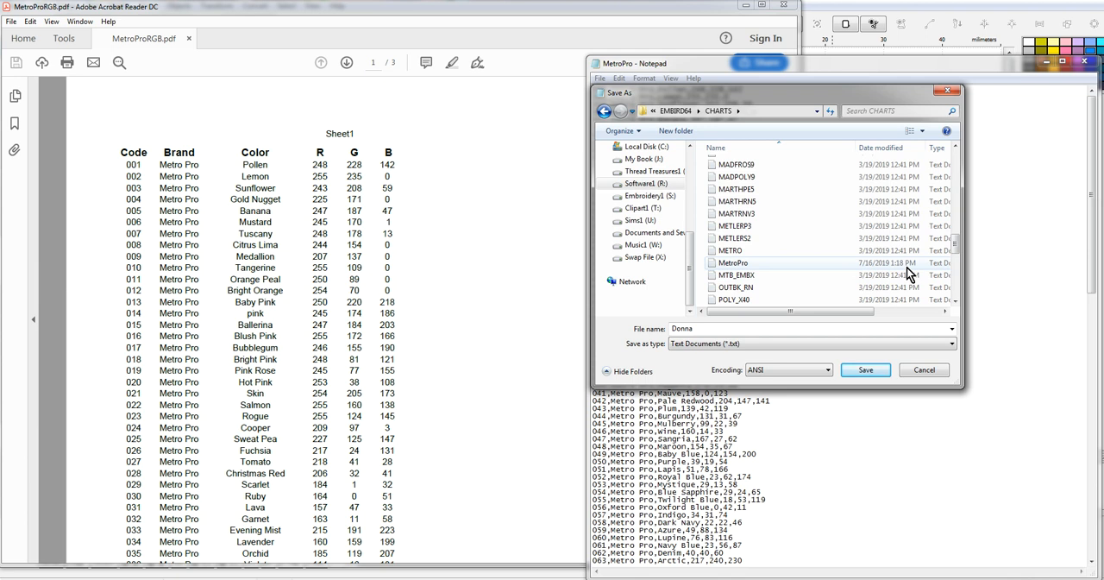
{"action": "left_click", "coordinate": [938, 371]}
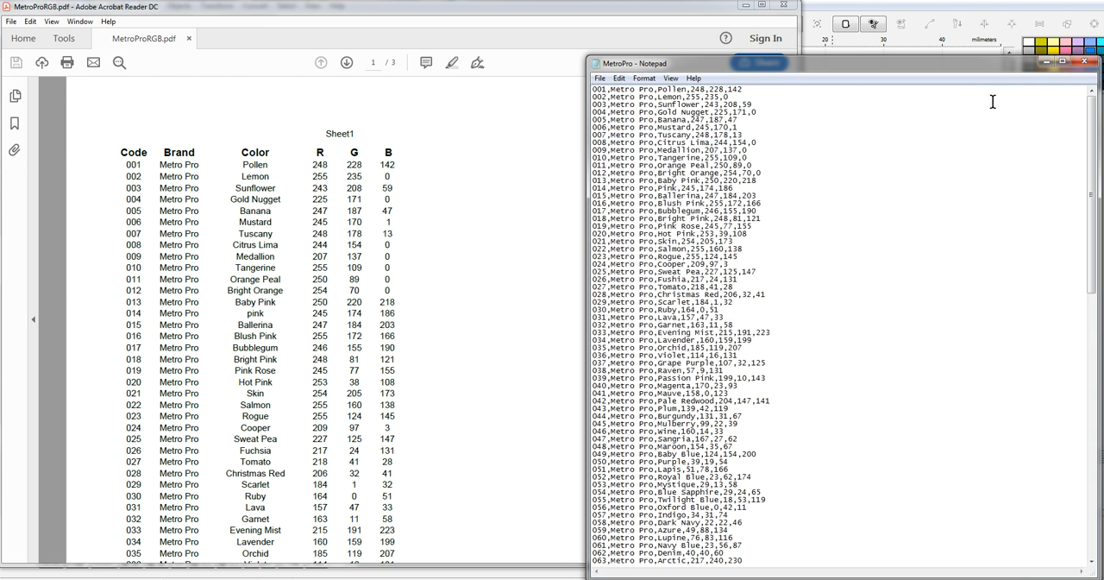
Step: Close the MetroPro text file and the MetroProRGB.pdf document to return to Embird Studio
{"action": "left_click", "coordinate": [1084, 62]}
{"action": "left_click", "coordinate": [1084, 62]}
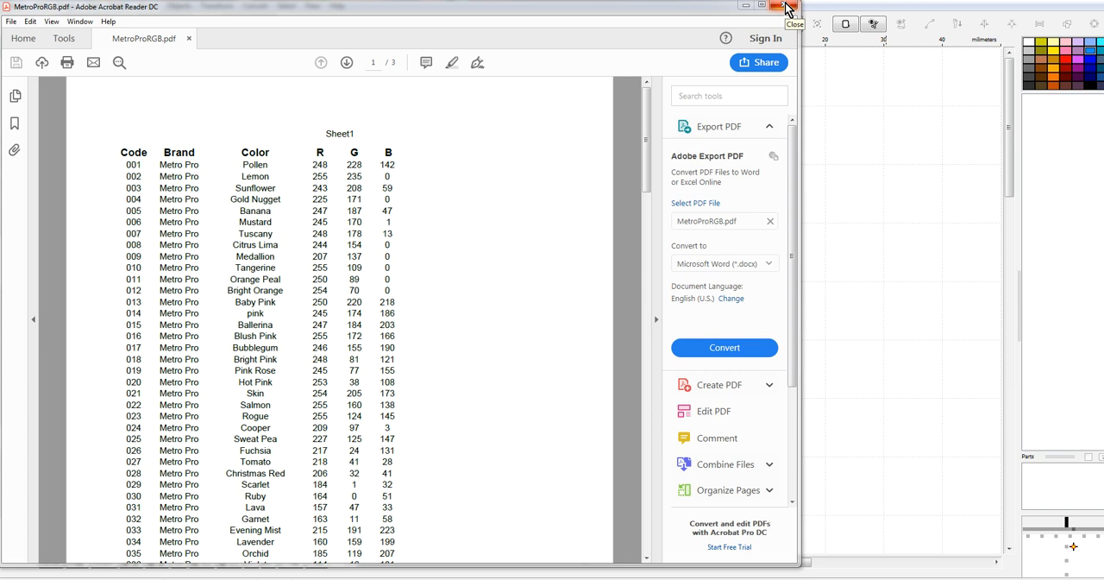
{"action": "left_click", "coordinate": [788, 7]}
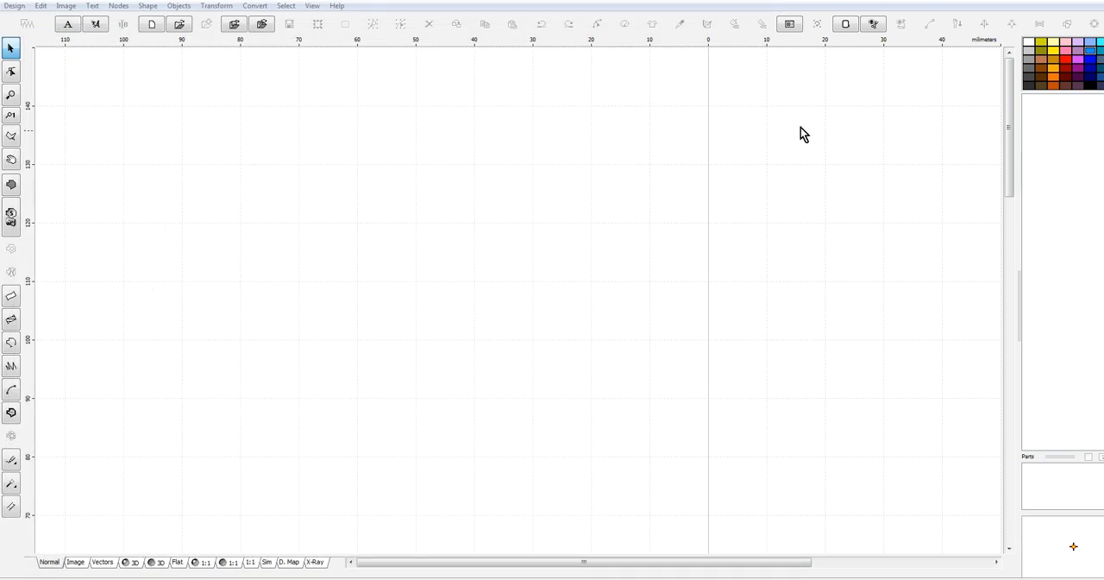
Step: Draw a closed five-cornered plain fill shape about 71 mm wide and 41 mm high in the empty design
{"action": "left_click", "coordinate": [11, 186]}
{"action": "left_click", "coordinate": [418, 207]}
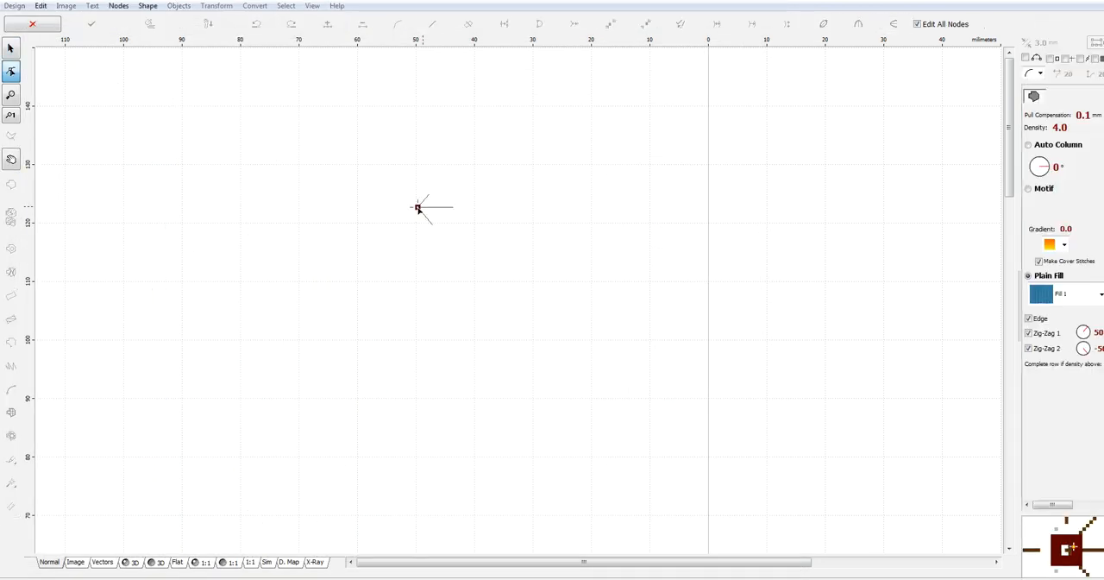
{"action": "left_click", "coordinate": [660, 254]}
{"action": "left_click", "coordinate": [418, 445]}
{"action": "left_click", "coordinate": [242, 388]}
{"action": "right_click", "coordinate": [382, 236]}
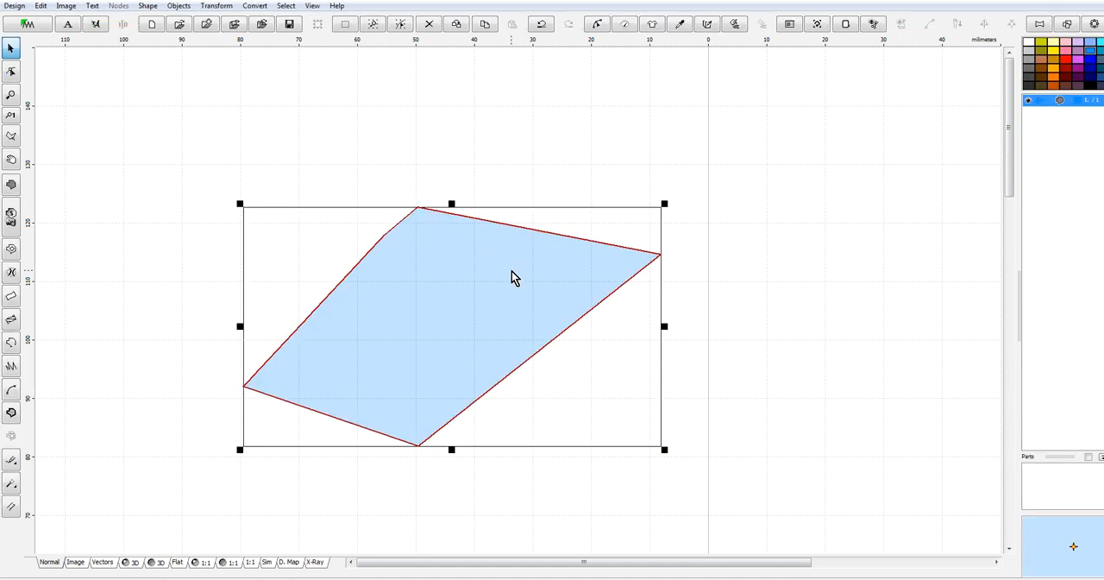
Step: Open the thread colour catalog for the fill shape, dismiss the invalid-definition notices, and choose the Metro Pro catalog
{"action": "right_click", "coordinate": [509, 272]}
{"action": "mouse_move", "coordinate": [565, 328]}
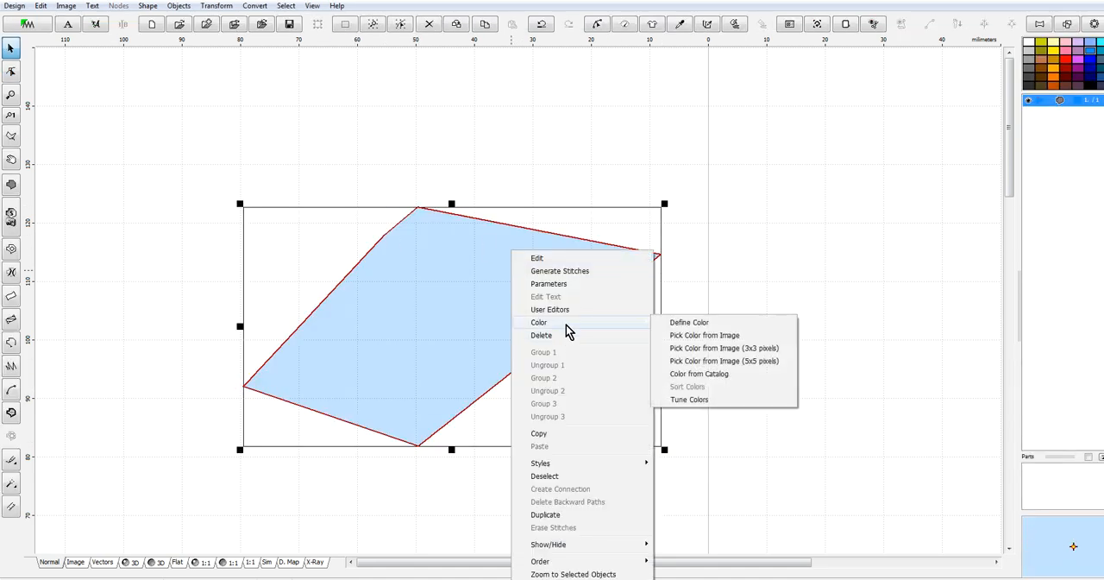
{"action": "left_click", "coordinate": [700, 375]}
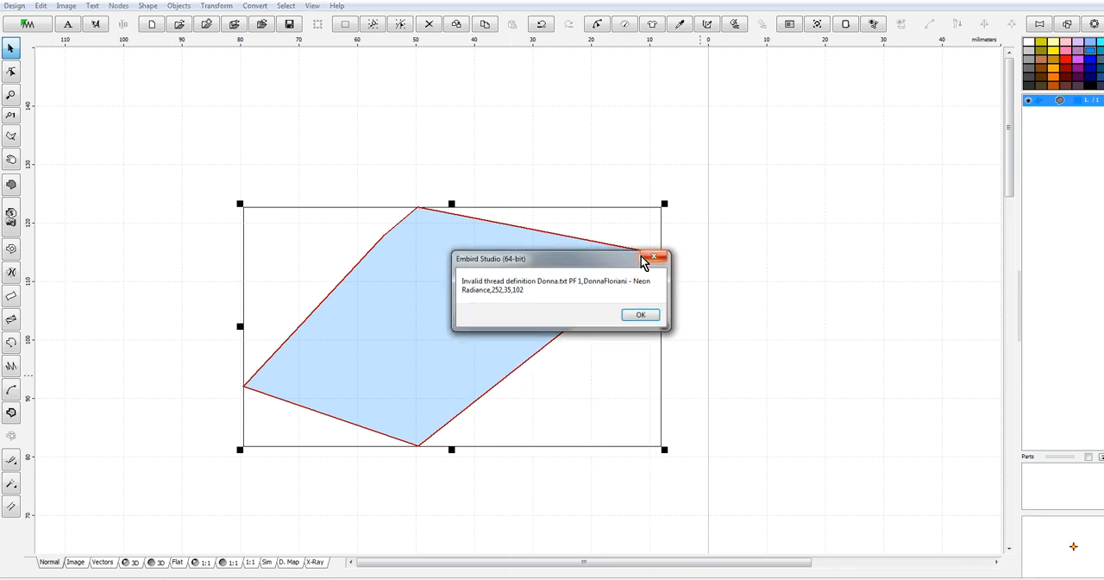
{"action": "left_click", "coordinate": [648, 313]}
{"action": "left_click", "coordinate": [642, 312]}
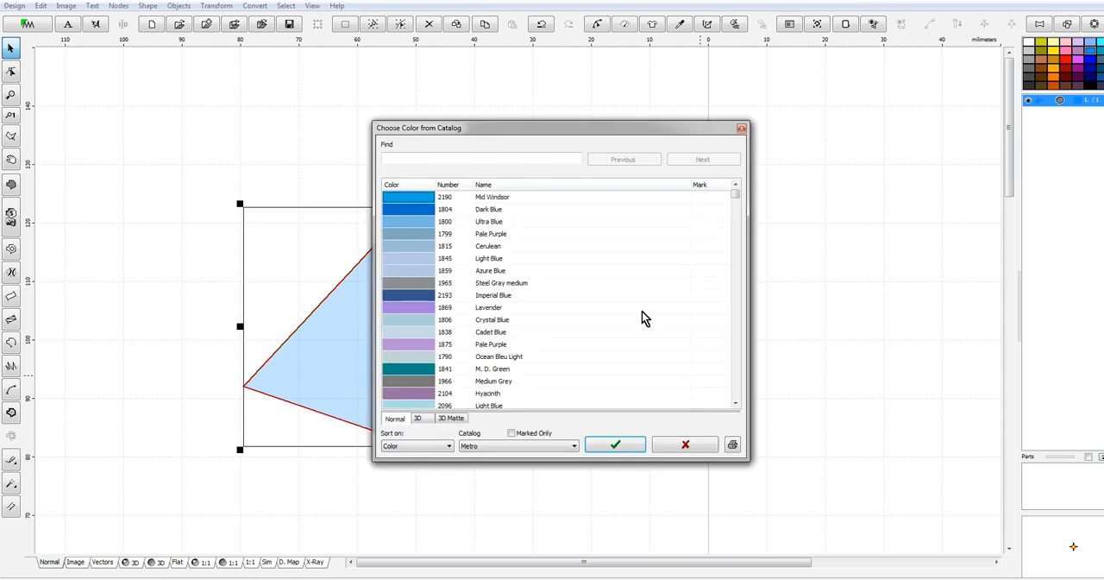
{"action": "left_click", "coordinate": [527, 446]}
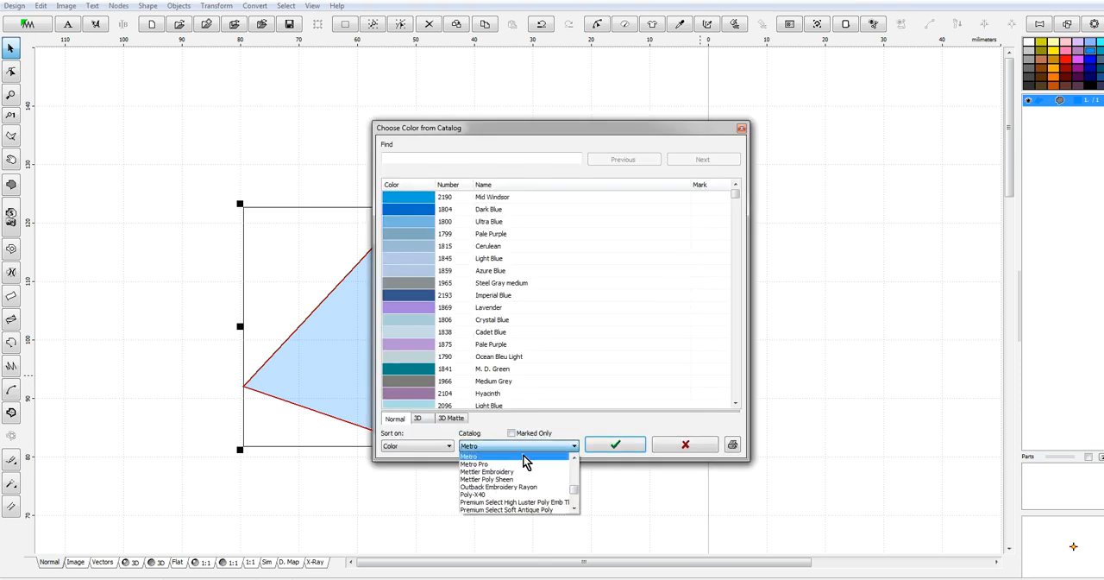
{"action": "left_click", "coordinate": [516, 464]}
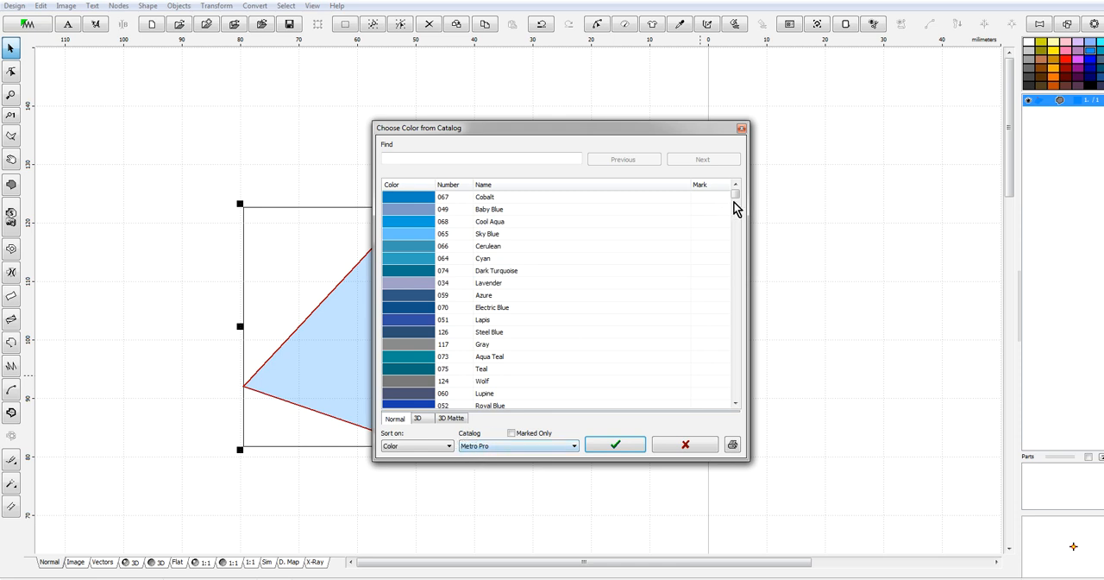
Step: Browse the Metro Pro thread colours and preview their swatches in 3D
{"action": "left_click_drag", "start_coordinate": [736, 203], "coordinate": [735, 286]}
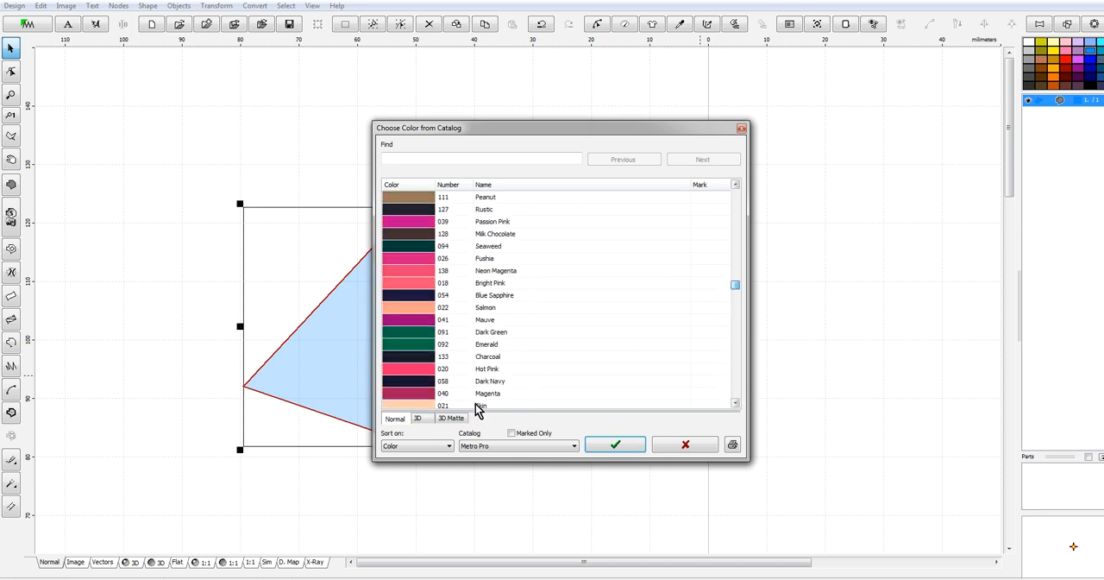
{"action": "left_click", "coordinate": [417, 419]}
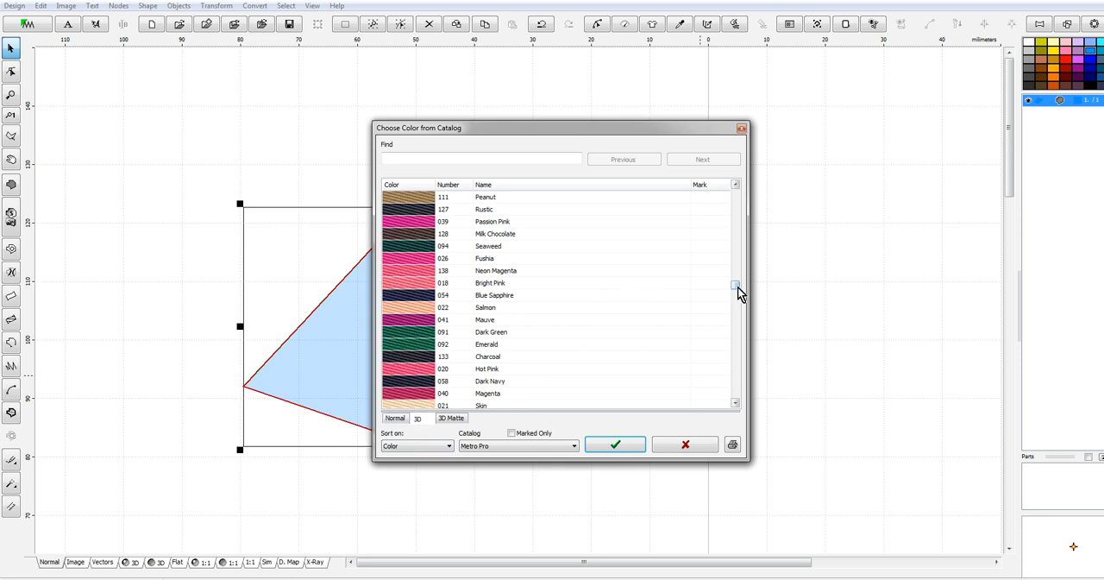
{"action": "scroll", "coordinate": [735, 287], "scroll_direction": "up", "scroll_amount": 1}
{"action": "left_click_drag", "start_coordinate": [738, 287], "coordinate": [736, 256]}
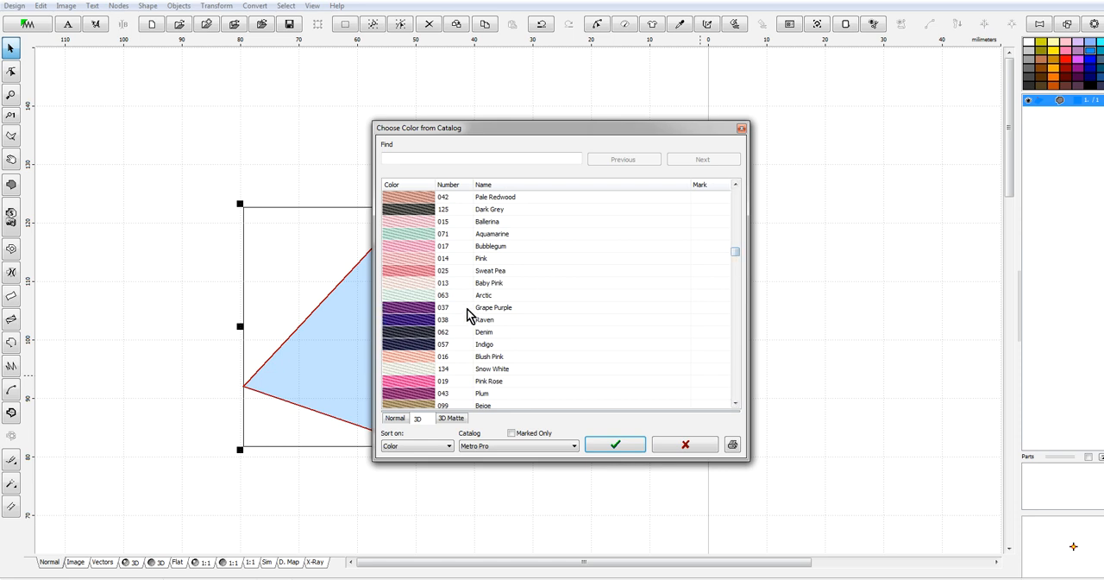